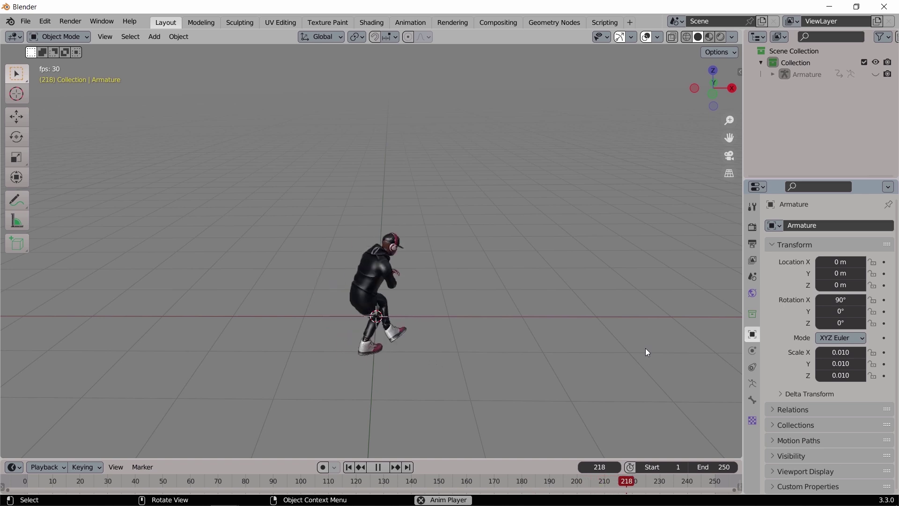
- Stop the dancing character's playback so the timeline returns to frame 1
key("Escape")
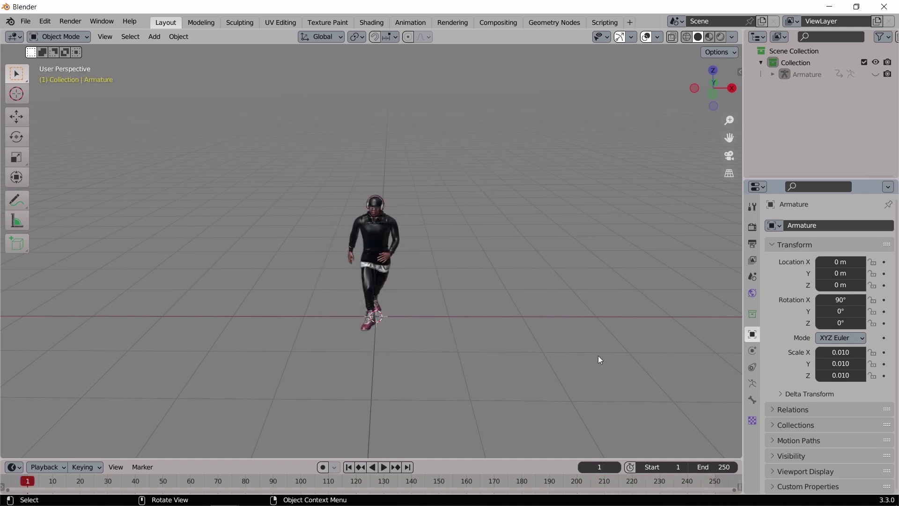
- Add a plain camera at the origin, then undo it so none remains
left_click(154, 37)
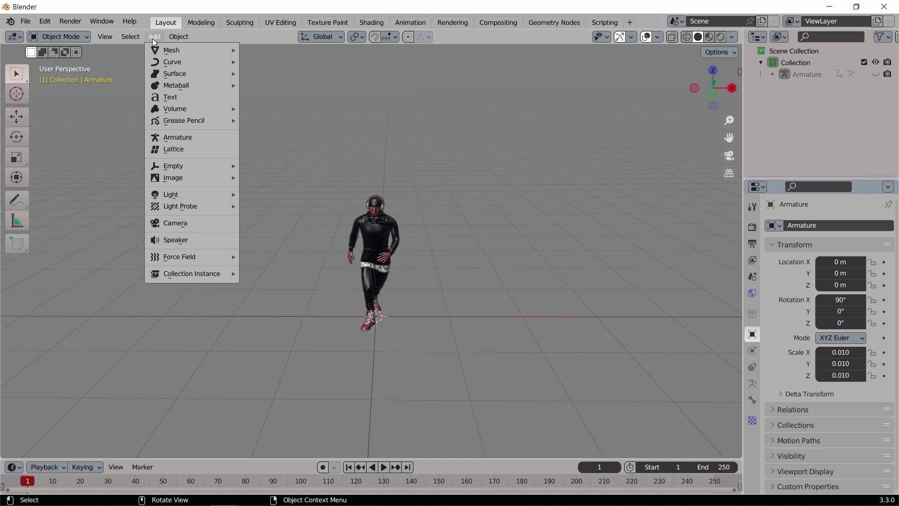
left_click(196, 224)
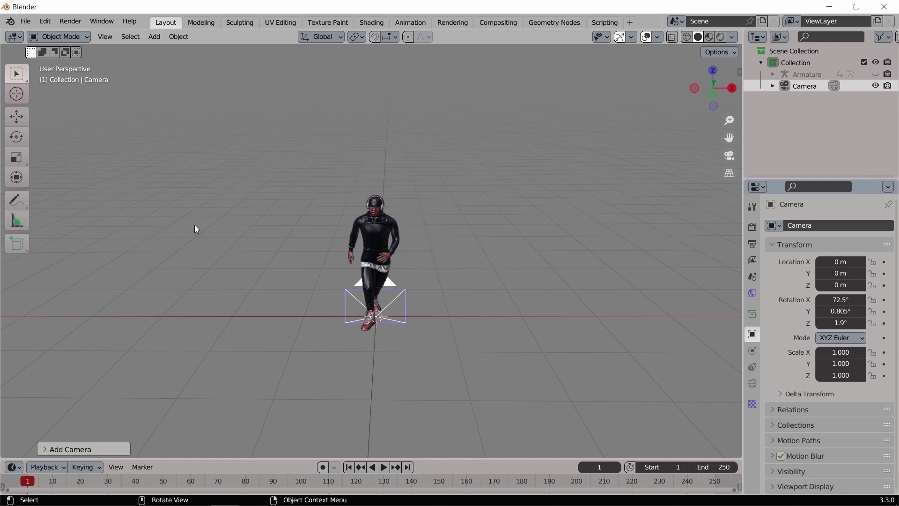
key("ctrl+z")
- Enable the Camera: Add Camera Rigs add-on in Preferences by searching 'camera rig'
left_click(46, 21)
left_click(89, 185)
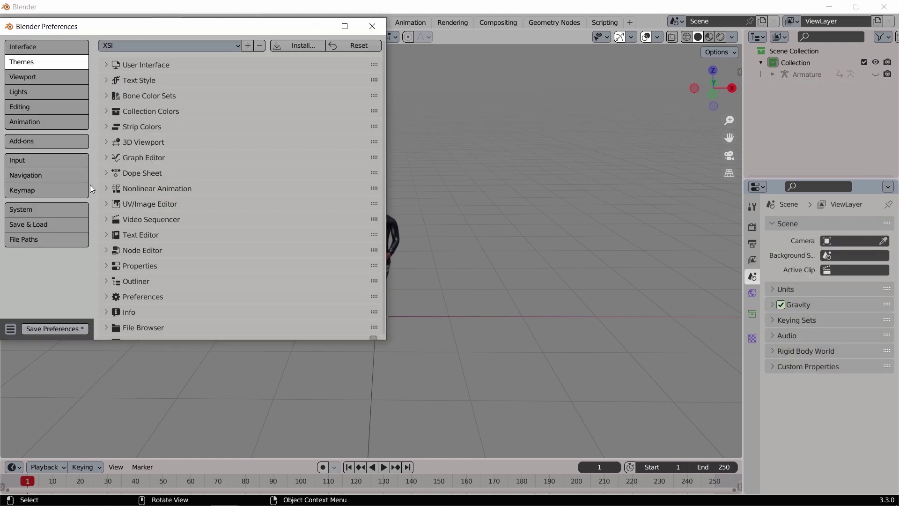
left_click(60, 147)
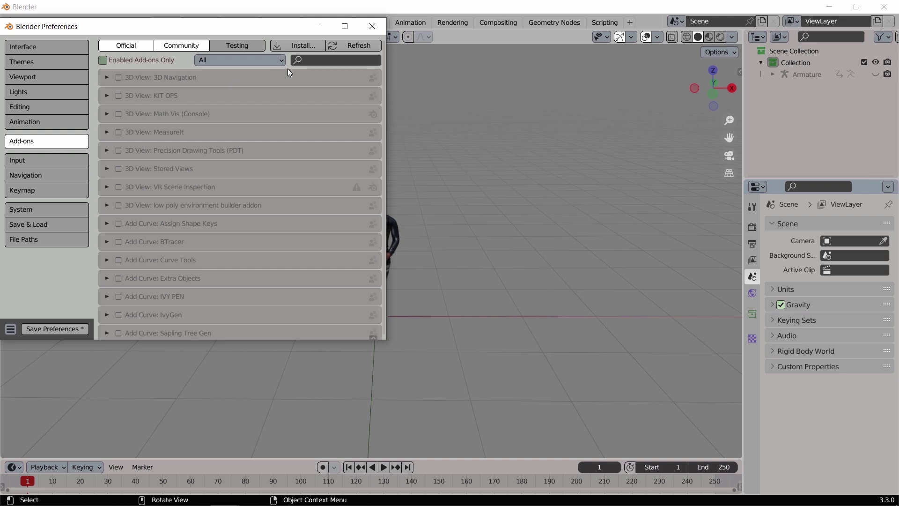
type("camera rig")
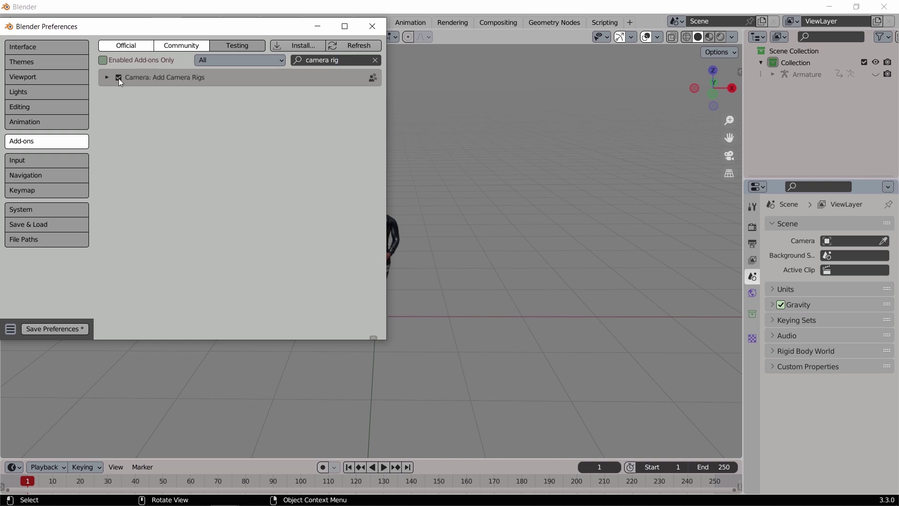
left_click(373, 29)
- Add a Dolly Camera Rig to the scene from Add > Camera
left_click(154, 37)
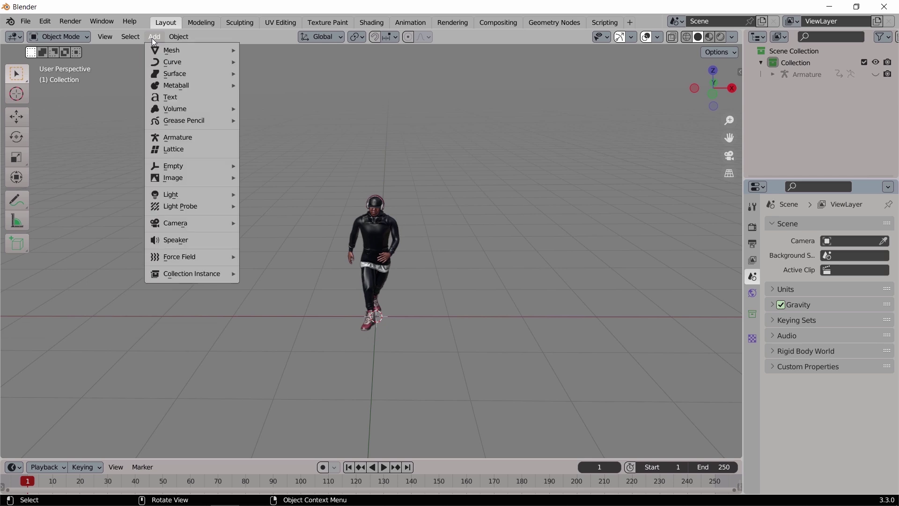
mouse_move(202, 225)
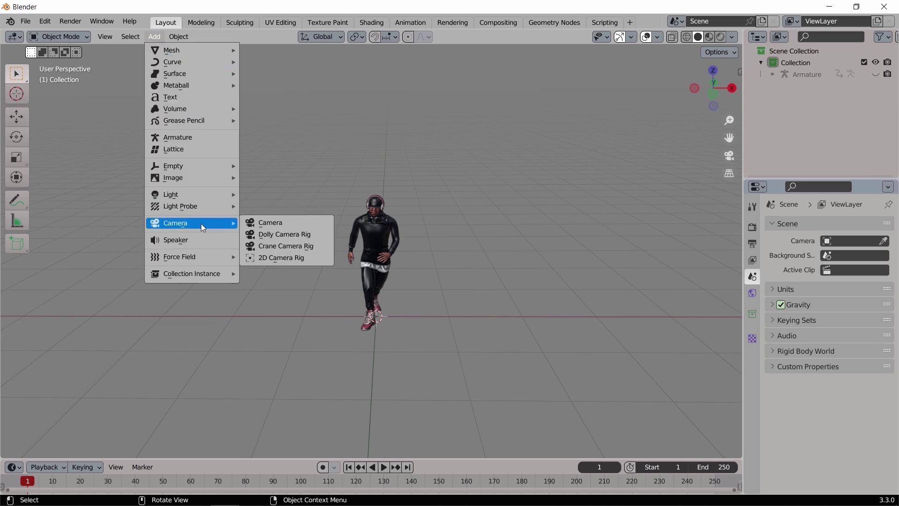
left_click(276, 236)
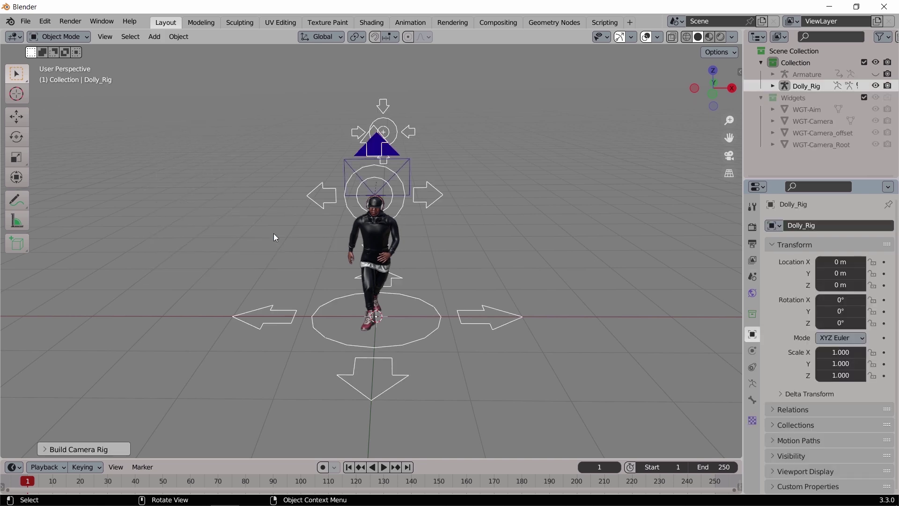
- Orbit around the rig, inspect its bones in Edit Mode, then return to Object Mode and zoom out
middle_click_drag(438, 259, 411, 274)
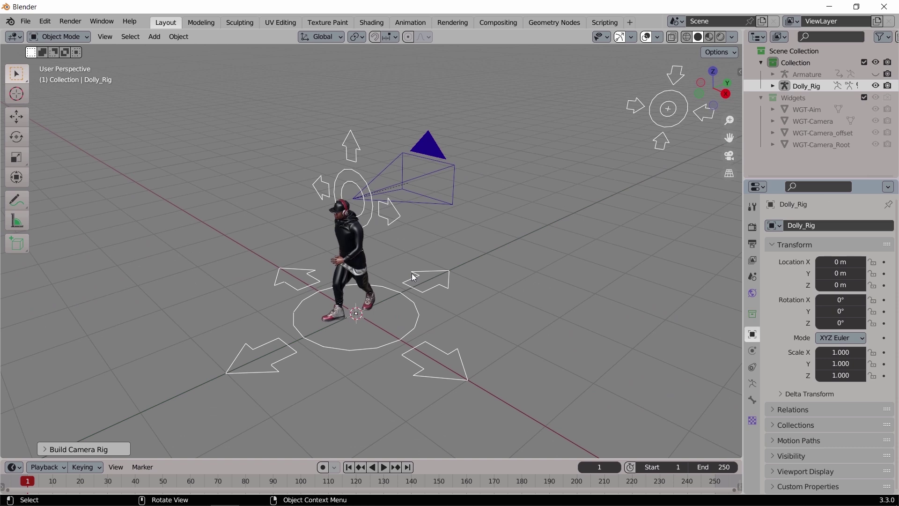
key("Tab")
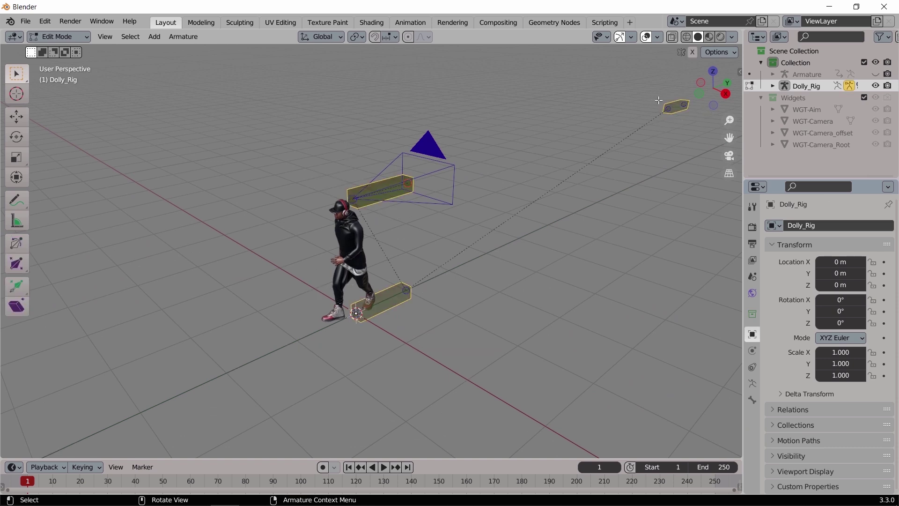
key("g")
key("Escape")
key("Tab")
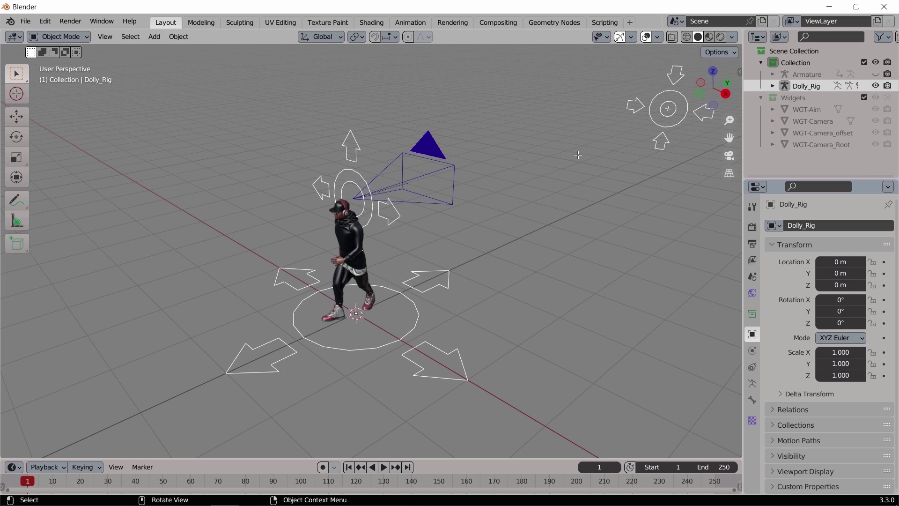
scroll(579, 155, "down", 5)
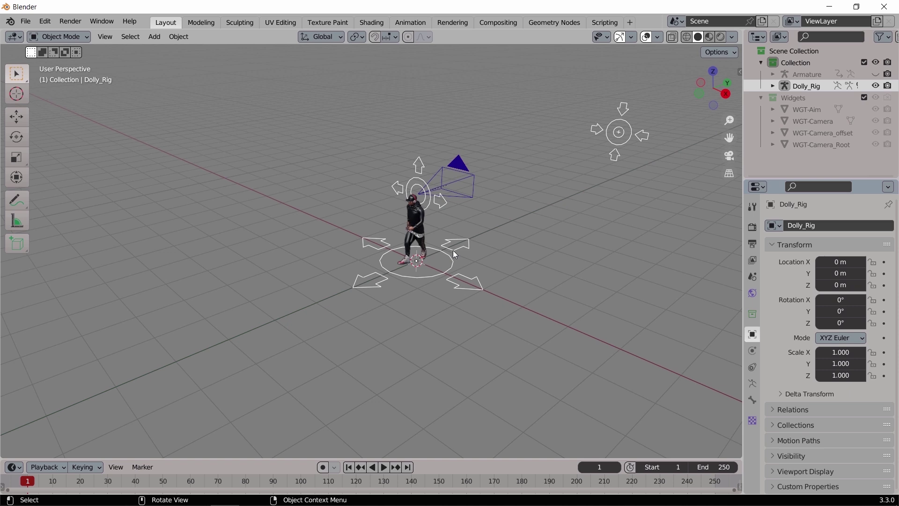
- Inspect the rig's root, aim and camera bones in Pose Mode without moving them
key("g")
key("Escape")
key("ctrl+Tab")
left_click(468, 245)
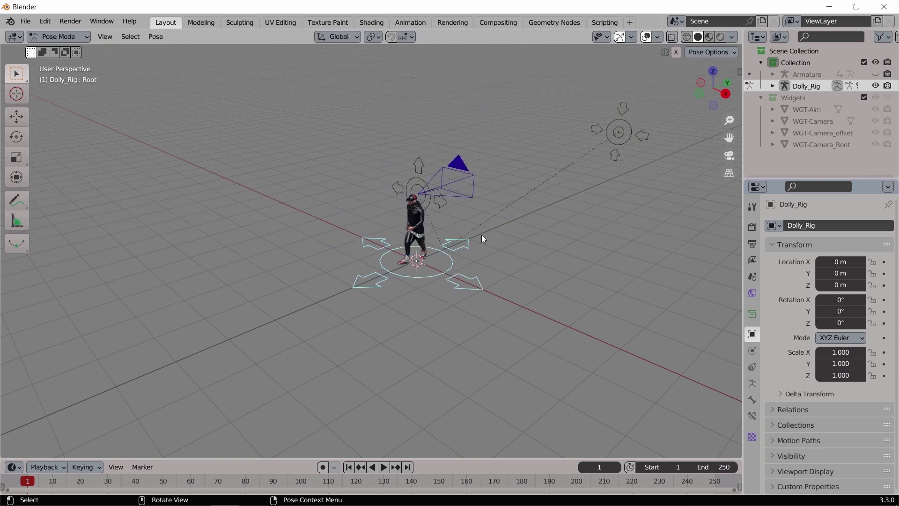
left_click(631, 139)
left_click(422, 180)
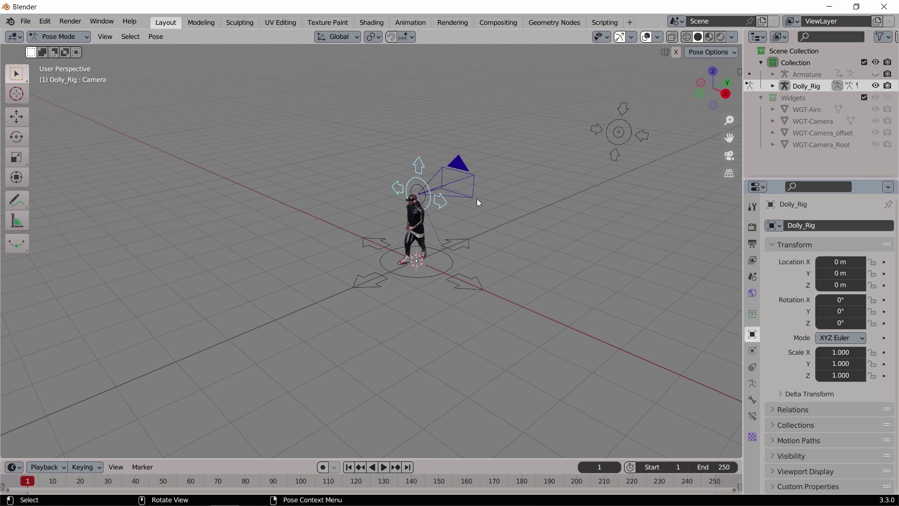
key("g")
key("Escape")
key("ctrl+Tab")
- Move the whole rig back along Y to -10.196 m and view through its camera
key("g")
key("y")
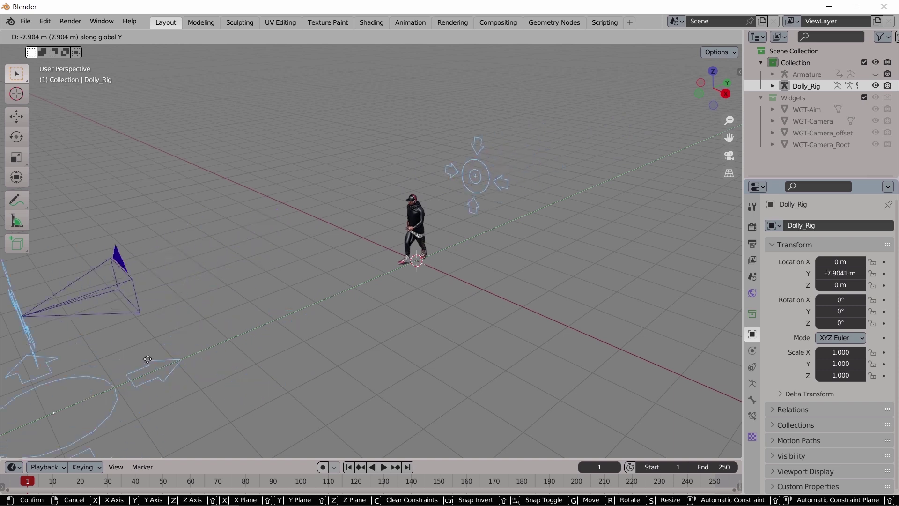
left_click(690, 401)
key("KP_0")
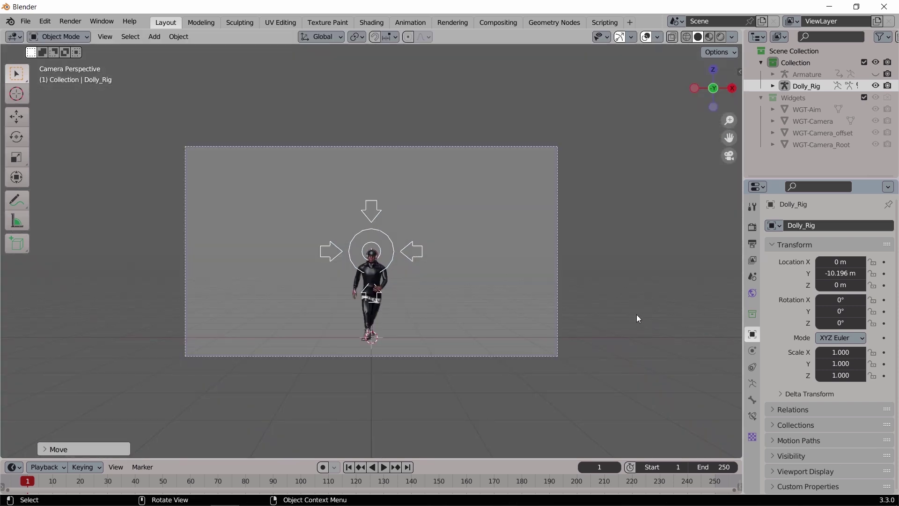
- Lower the Aim bone along Z onto the character's chest, then select the camera bone
key("ctrl+Tab")
left_click(393, 244)
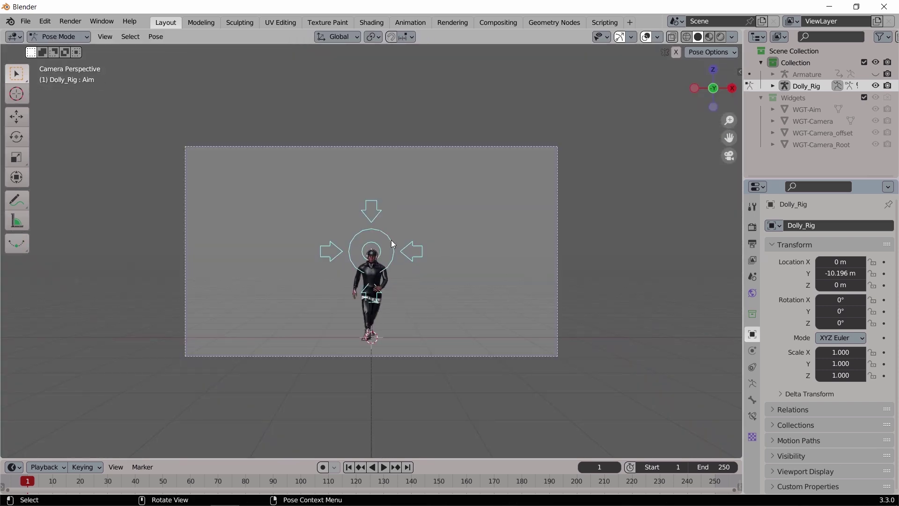
key("g")
key("z")
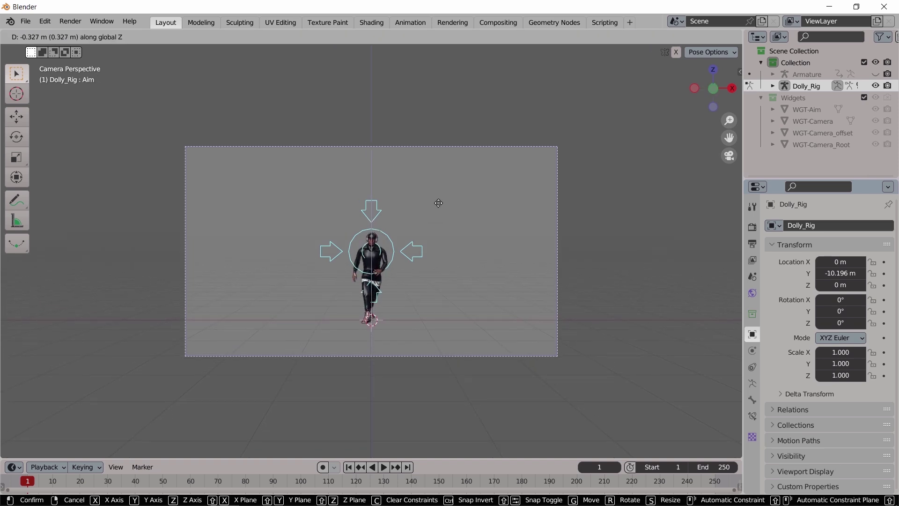
left_click(439, 205)
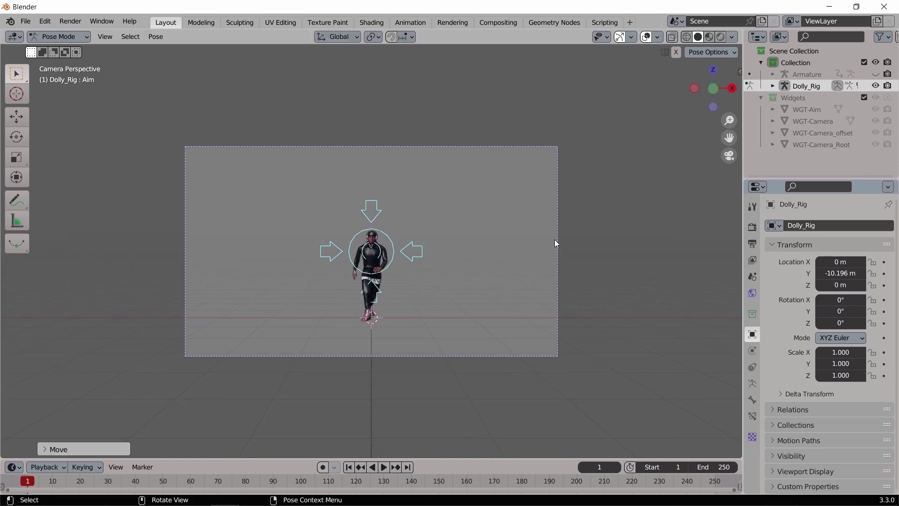
key("KP_0")
left_click(357, 286)
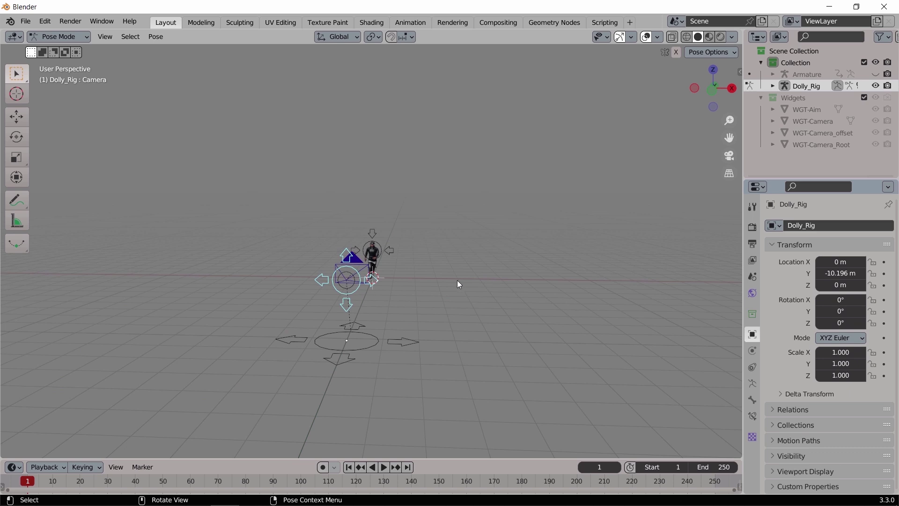
key("KP_0")
key("g")
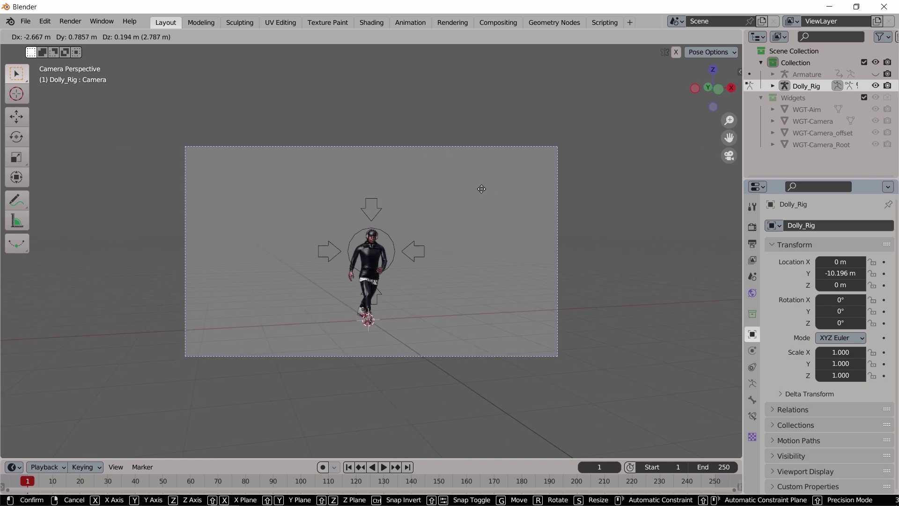
key("Escape")
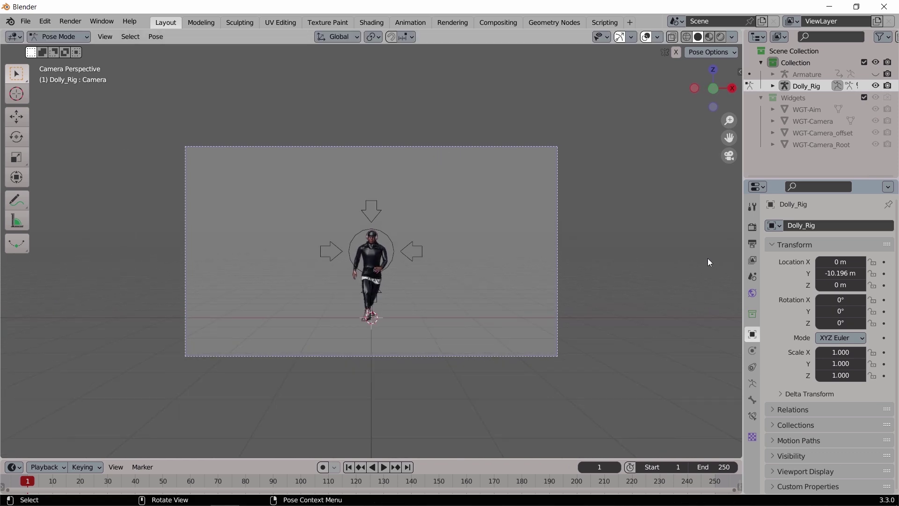
- Split the viewport vertically, widen the left camera view, and orbit the right view to overview the rig
right_click(286, 457)
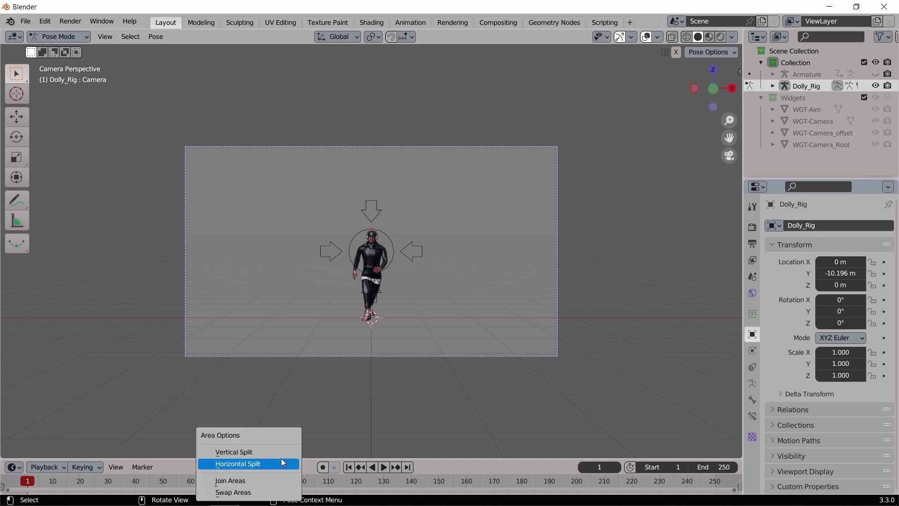
left_click(279, 450)
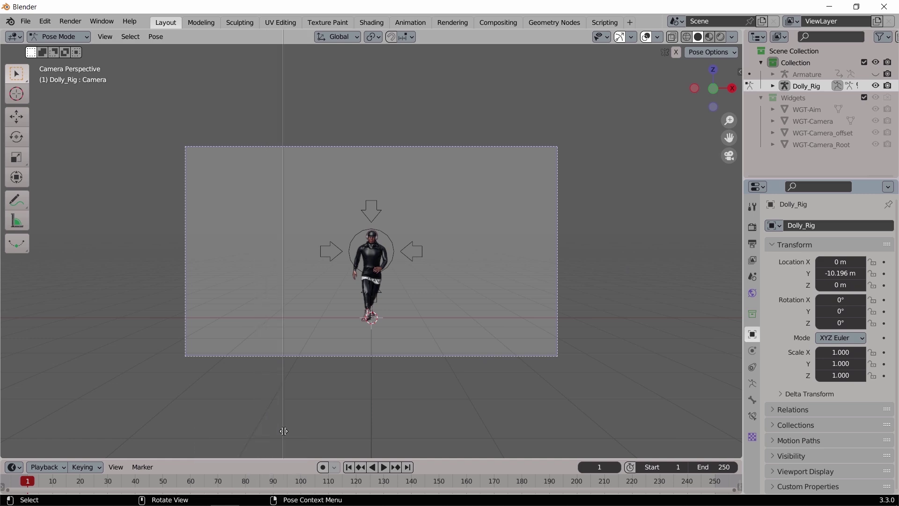
left_click(331, 433)
scroll(204, 243, "up", 2)
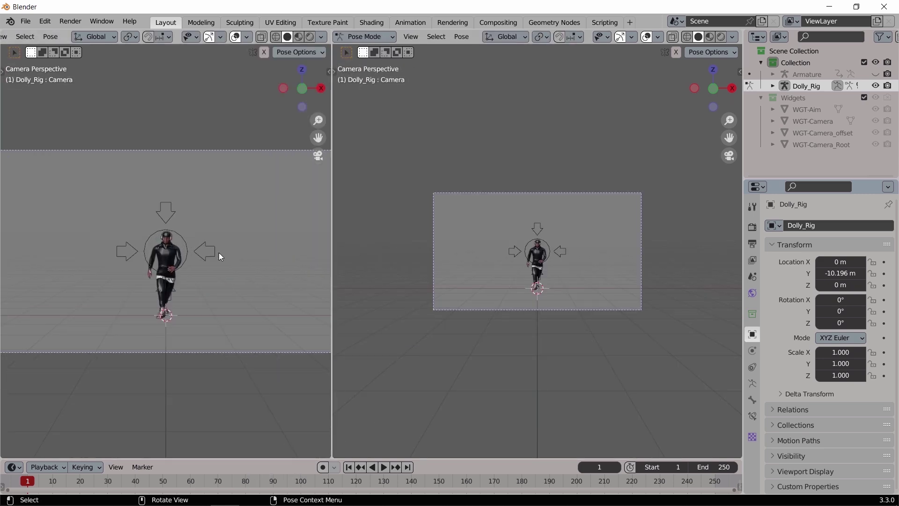
left_click_drag(332, 222, 371, 223)
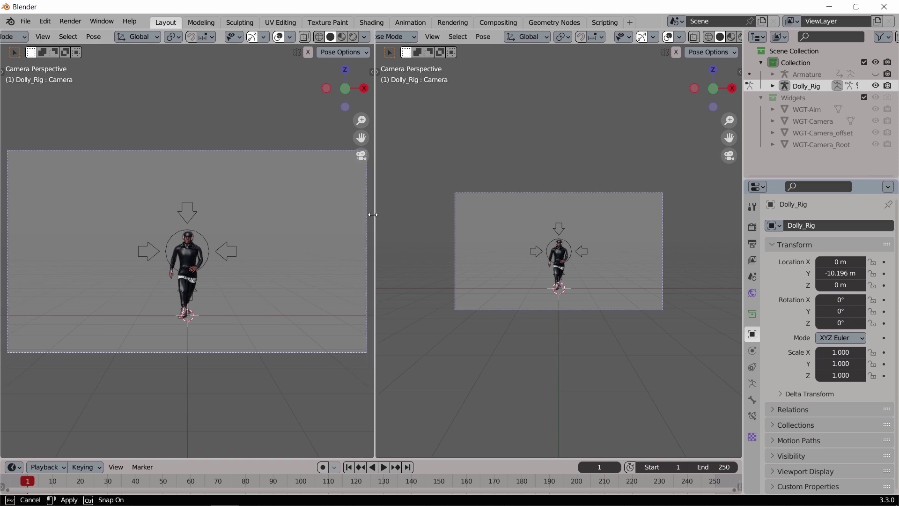
middle_click_drag(553, 243, 579, 304)
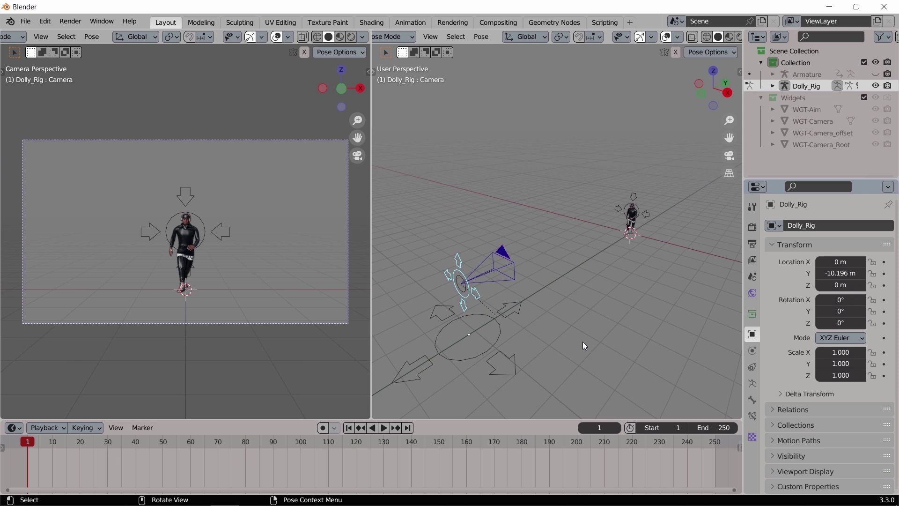
- Insert Location, Rotation & Scale keyframes at frame 1 on the Camera and Aim controls
key("i")
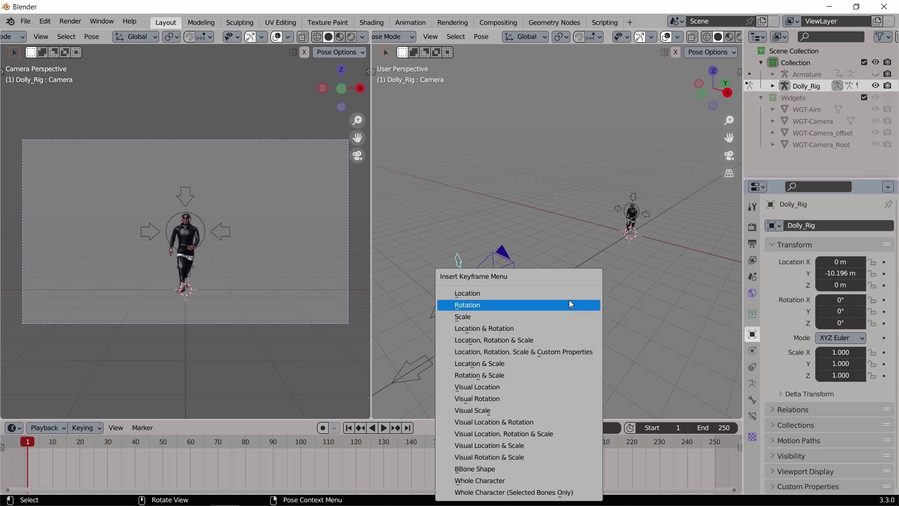
left_click(562, 344)
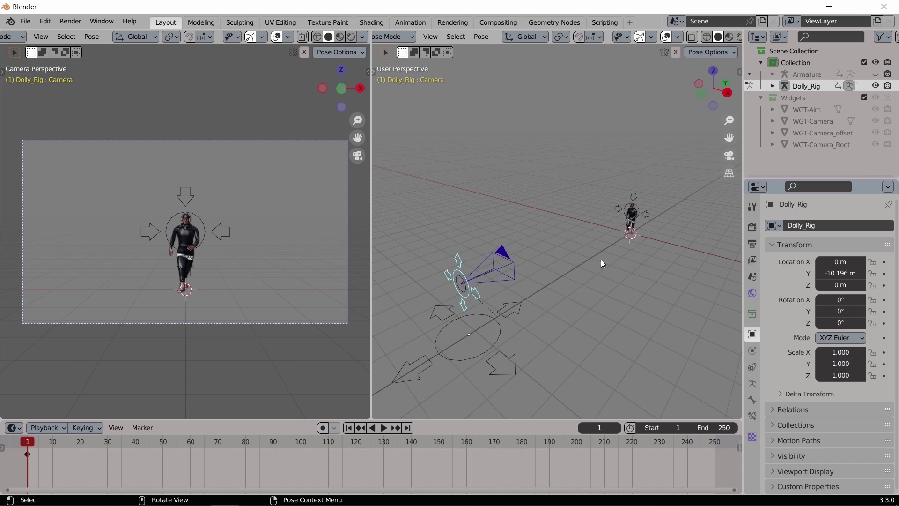
left_click(640, 212)
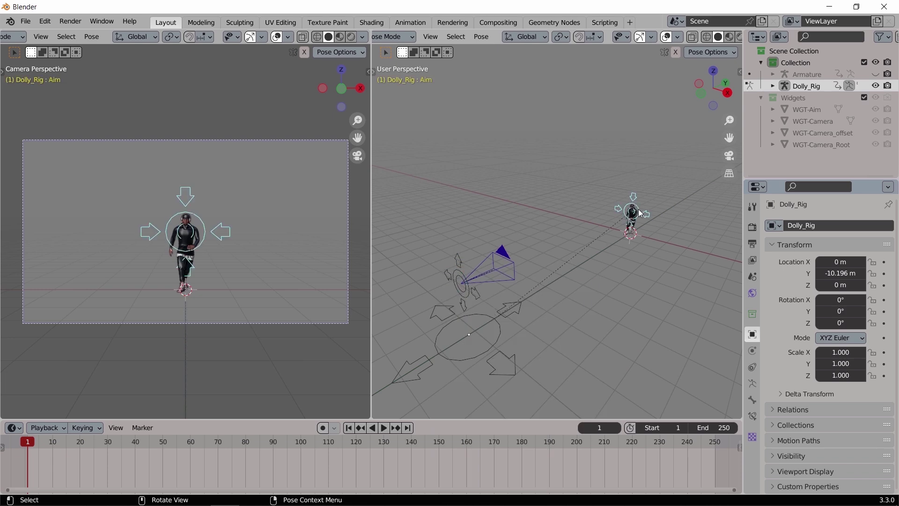
key("g")
key("Escape")
key("i")
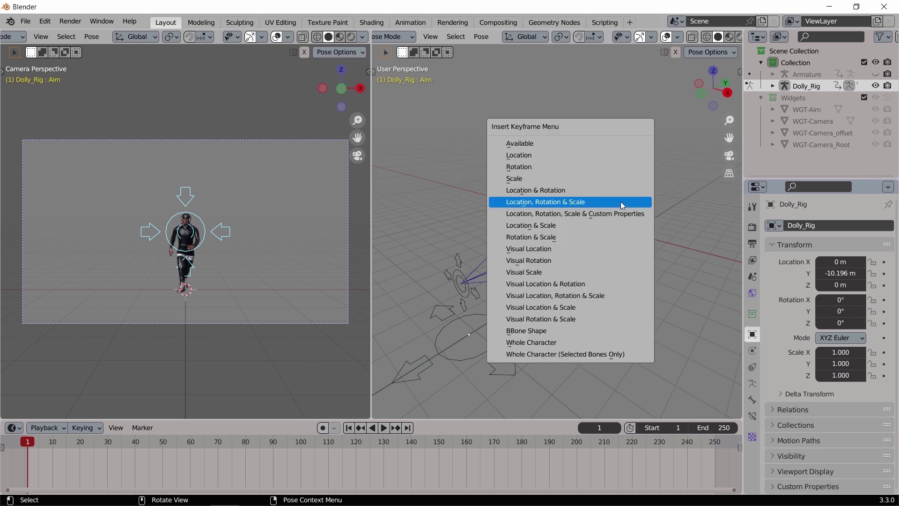
left_click(620, 201)
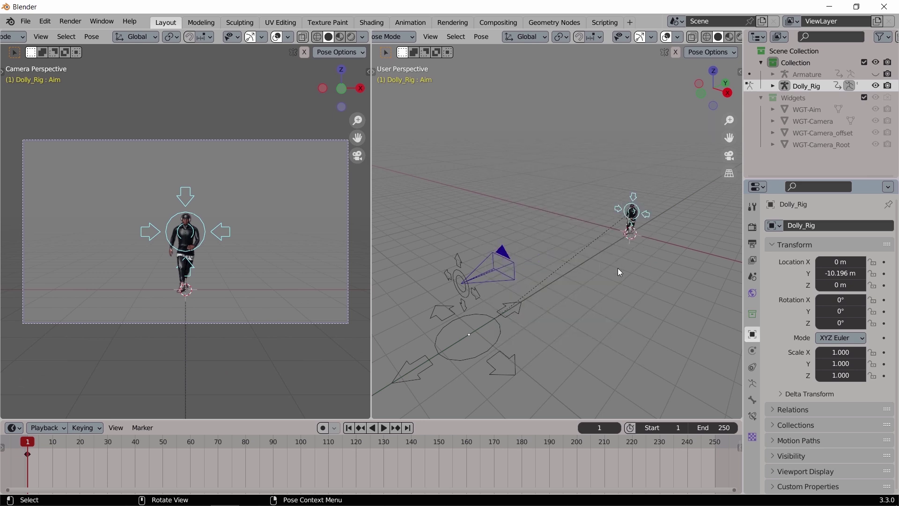
- Turn on auto keying, play to frame 33, and move the Camera control up to the dancer
left_click(323, 427)
left_click(471, 300)
key("space")
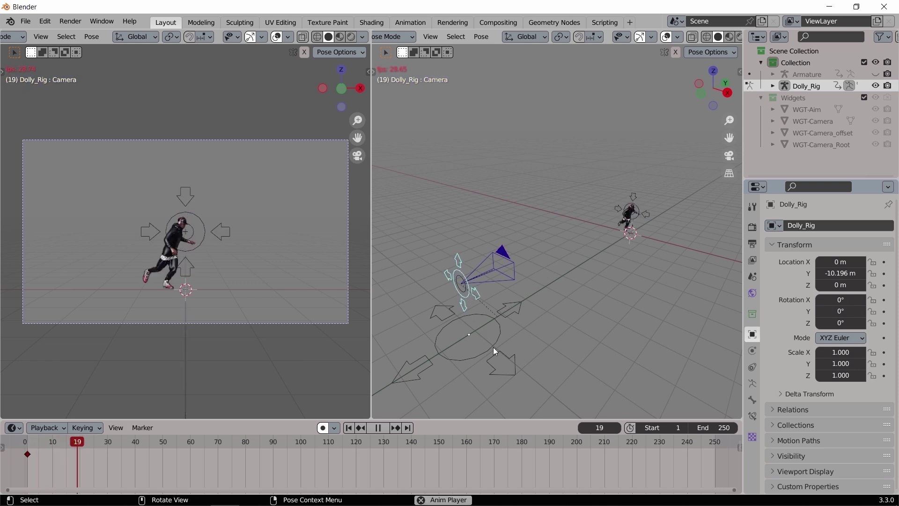
key("g")
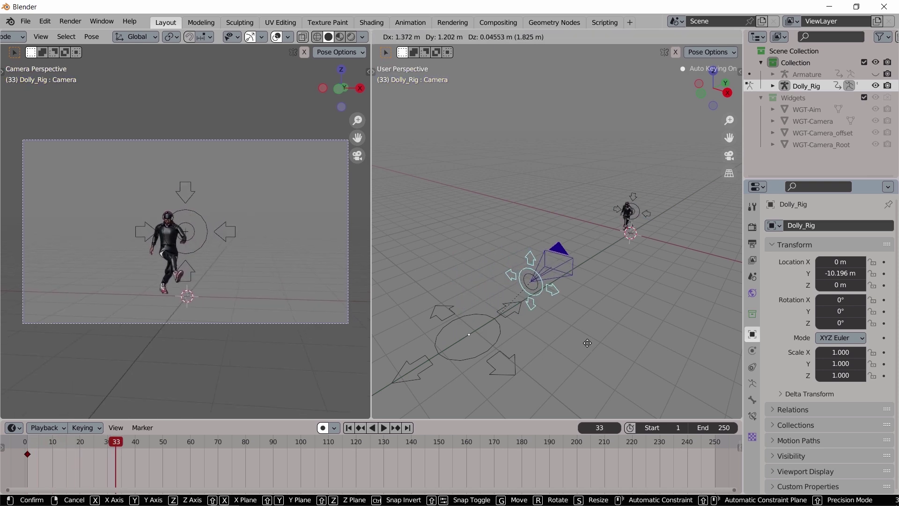
left_click(663, 336)
- Re-aim the Aim control at the dancer to key frame 33, then play on and rewind
left_click(636, 216)
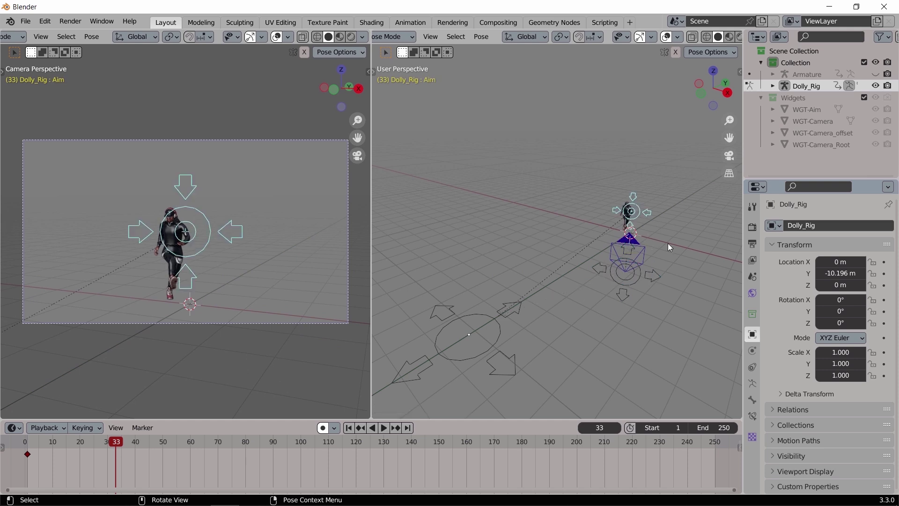
key("g")
left_click(707, 247)
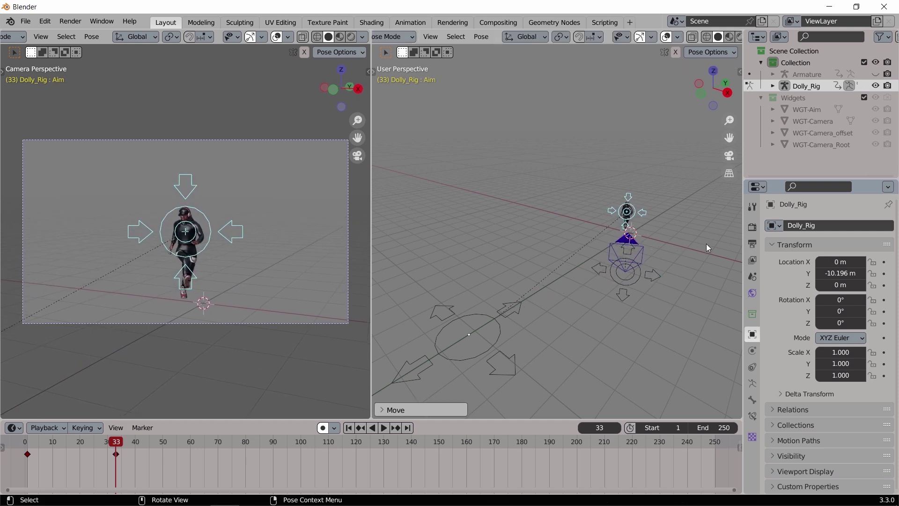
key("space")
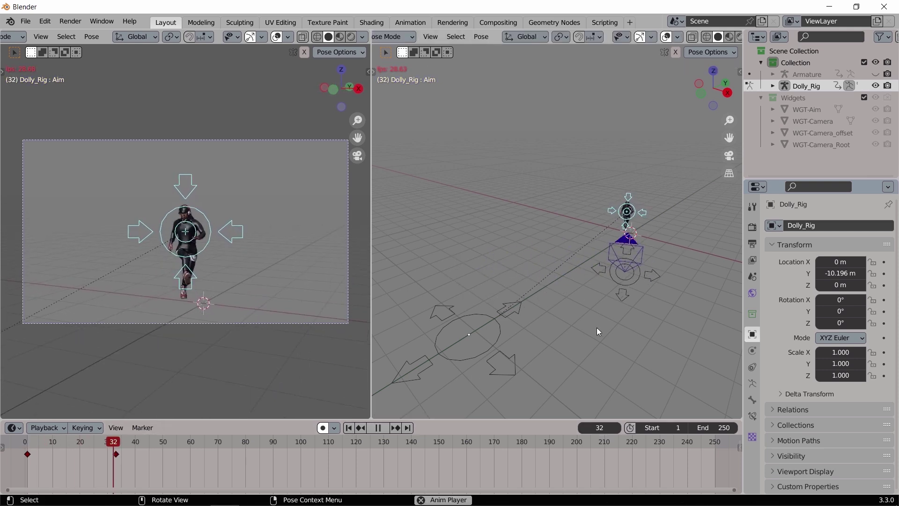
left_click(349, 427)
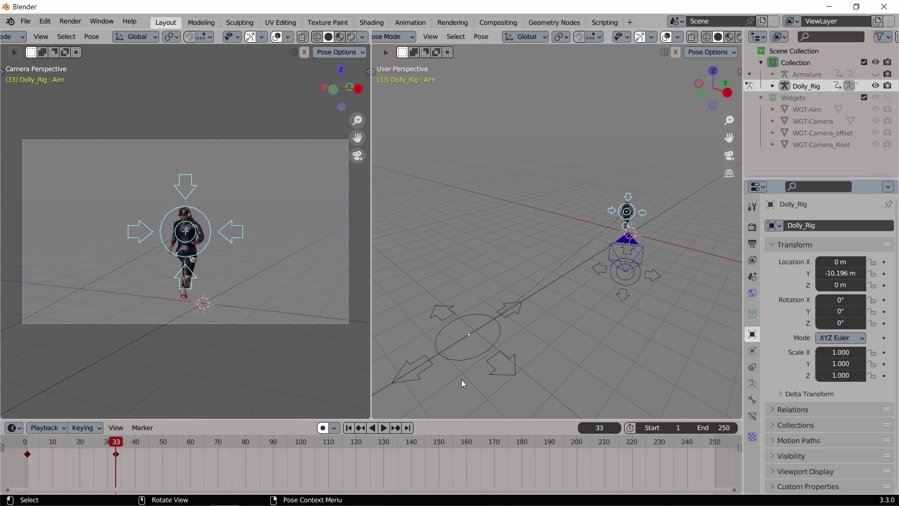
- Reposition the Camera and Aim controls at frame 62 to follow the dancer
left_click(628, 289)
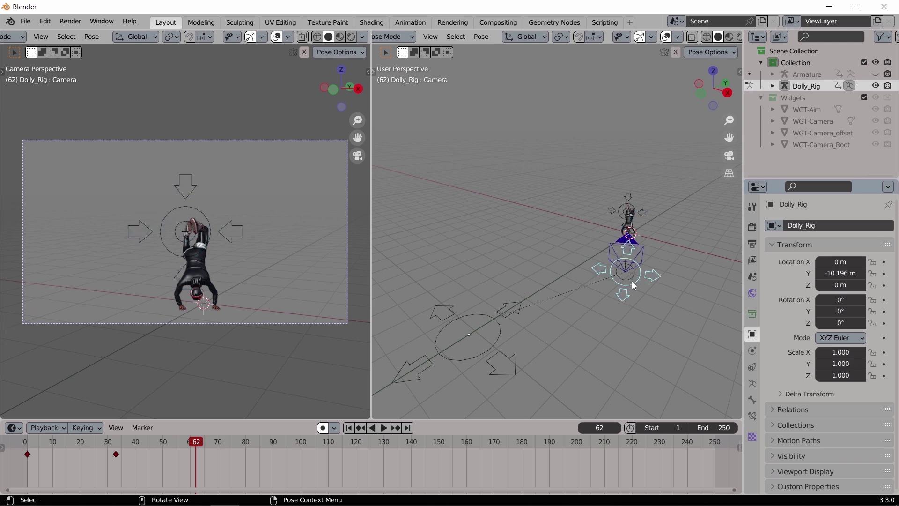
key("g")
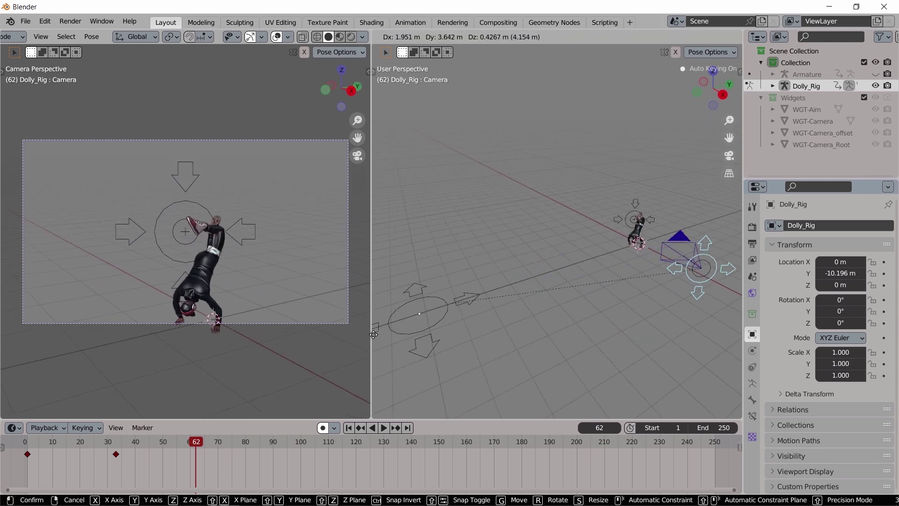
left_click(380, 337)
key("g")
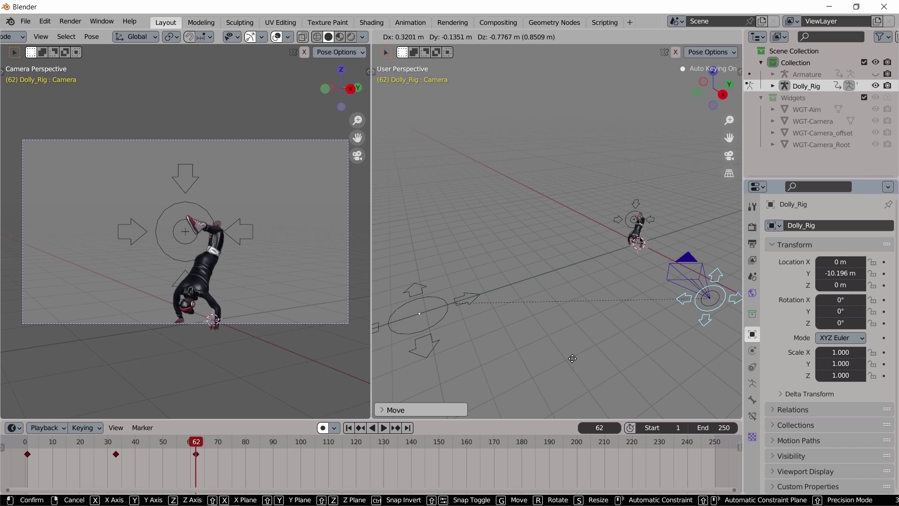
left_click(573, 360)
left_click(205, 214)
key("g")
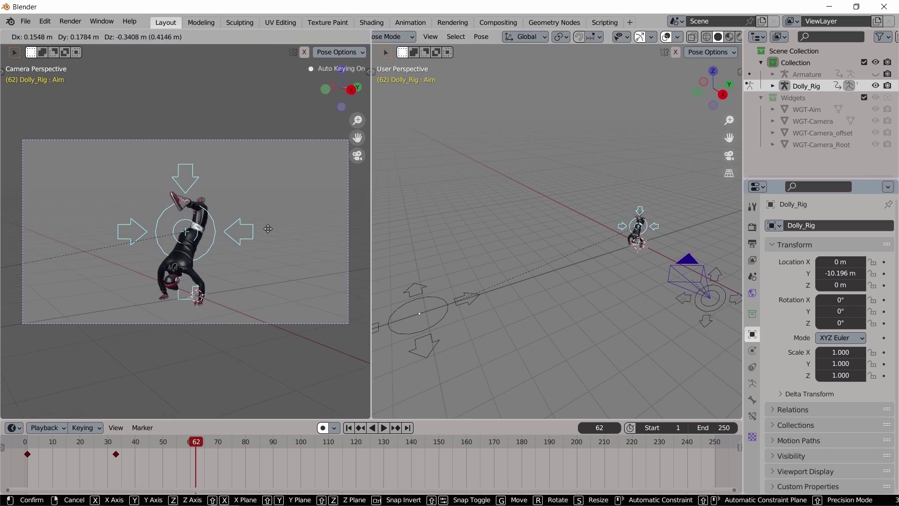
left_click(303, 254)
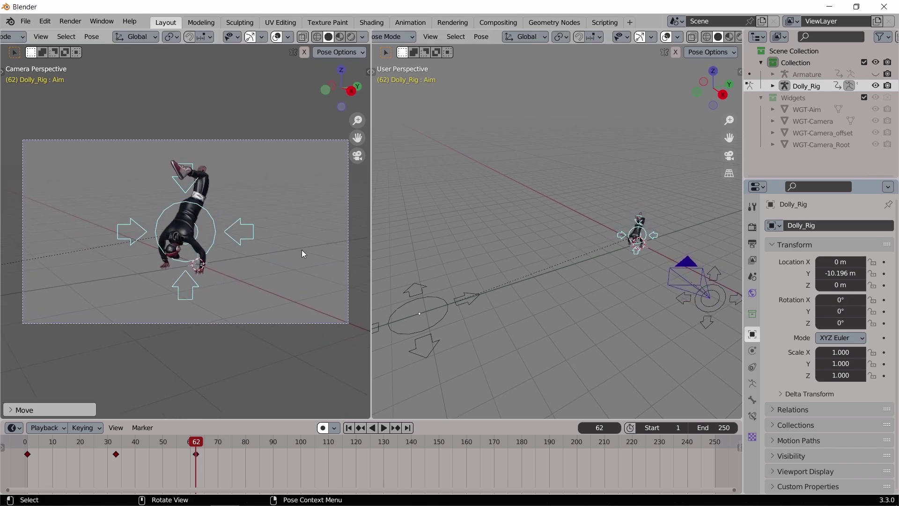
- Replay from the start and move the Camera and Aim controls at the next stop to keep framing the dancer
left_click(349, 428)
key("space")
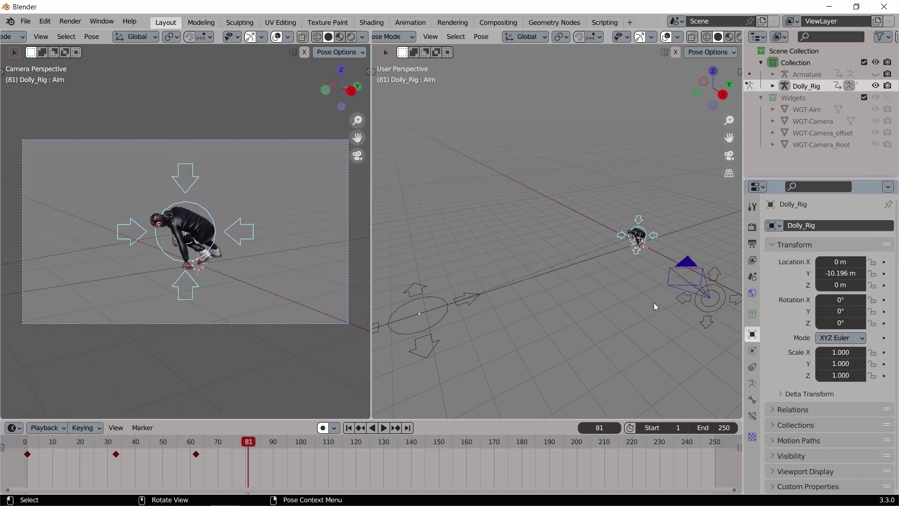
left_click(681, 299)
key("g")
left_click(569, 328)
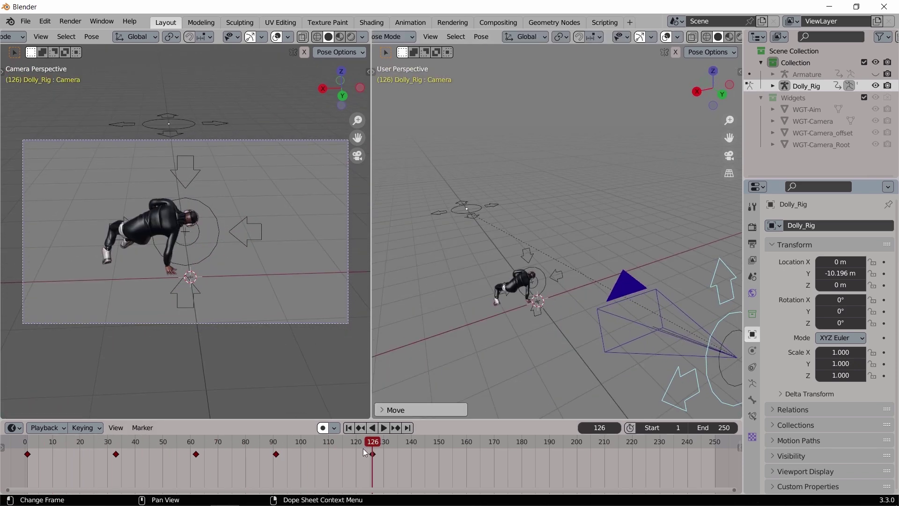
key("g")
left_click(559, 270)
left_click(480, 267)
key("g")
left_click(497, 281)
- Orbit the view and make several Camera moves to keep the dancer framed at the middle keyframes
middle_click_drag(496, 281, 515, 292)
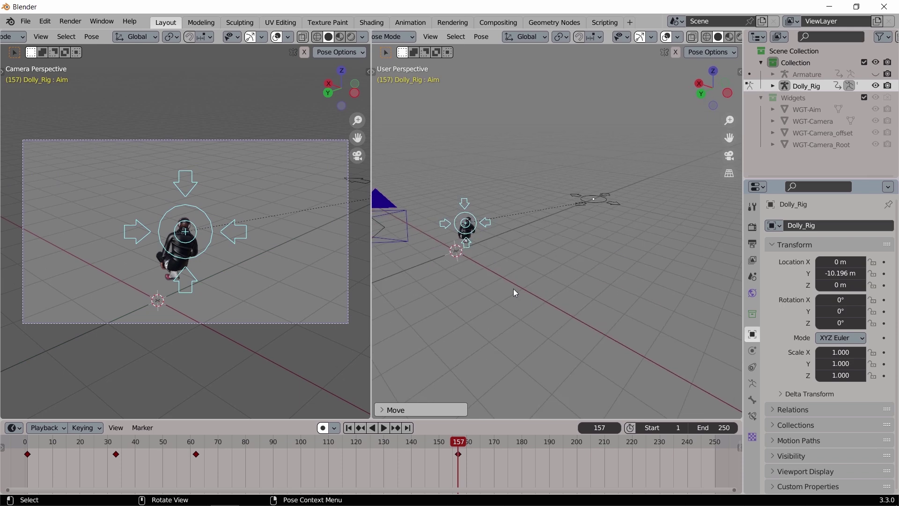
scroll(515, 315, "down", 3)
left_click(689, 206)
key("g")
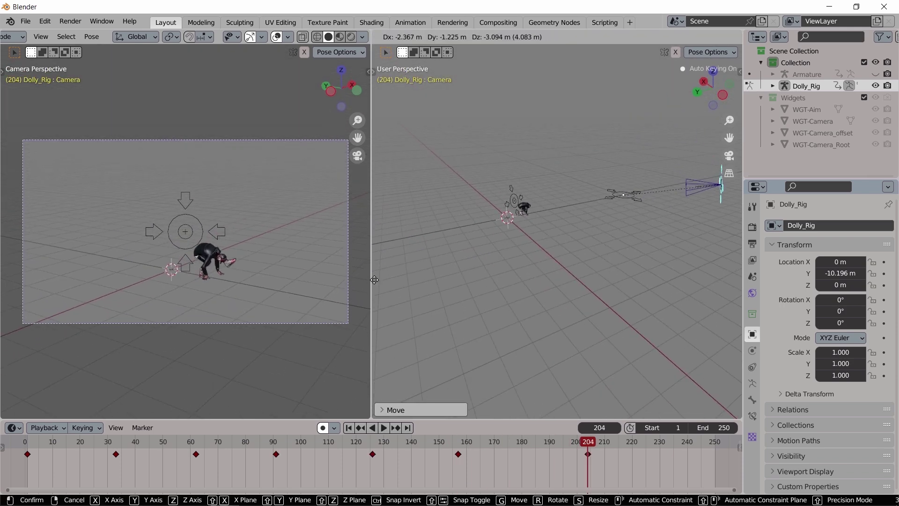
left_click(374, 280)
key("g")
left_click(331, 301)
key("g")
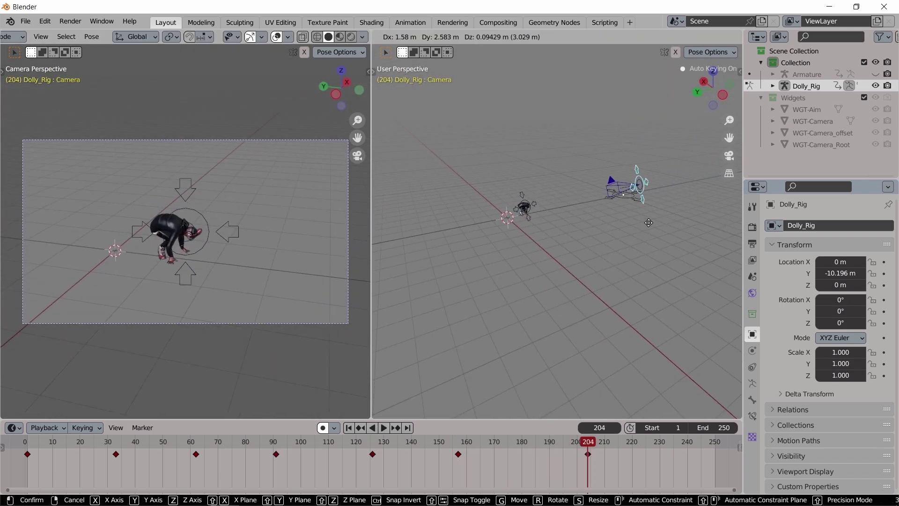
left_click(648, 223)
middle_click_drag(648, 223, 609, 262)
key("g")
left_click(620, 373)
left_click(682, 443)
- Play to frame 250 and set the final Camera and Aim positions framing the dancer
key("space")
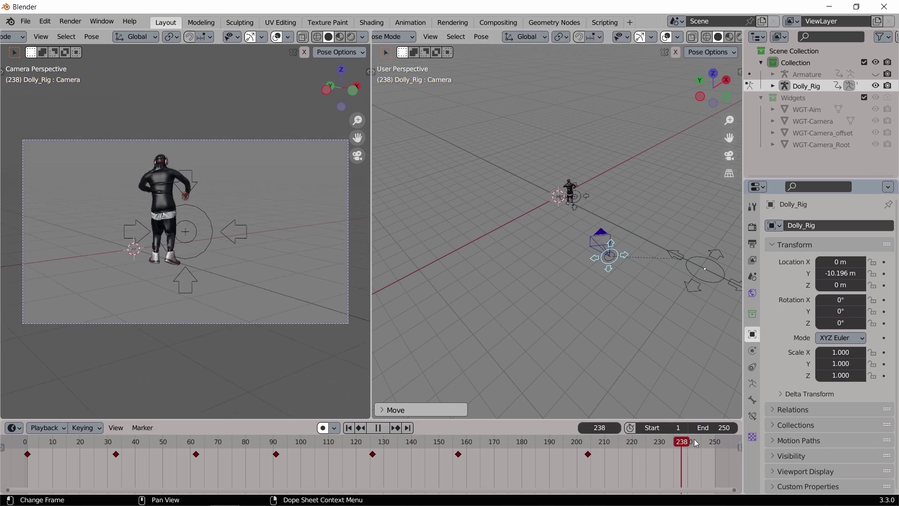
key("space")
key("g")
left_click(378, 301)
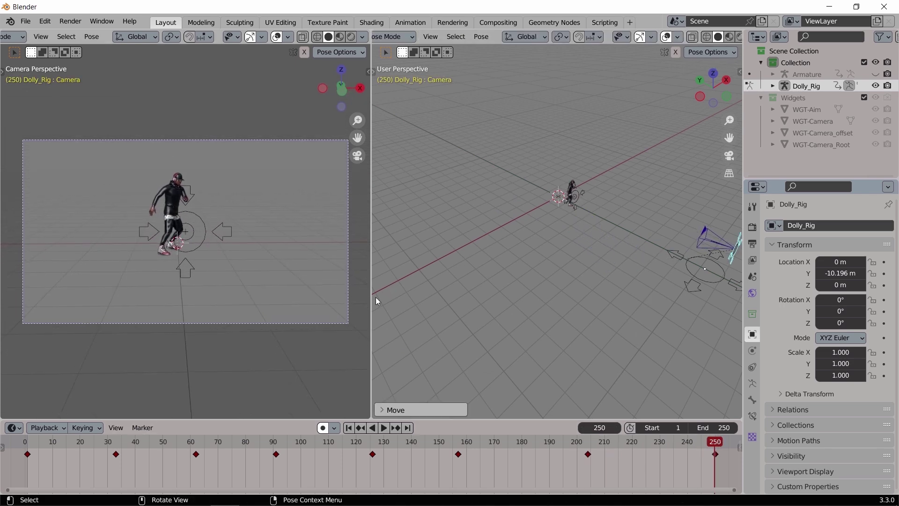
left_click(225, 231)
key("g")
left_click(281, 183)
key("space")
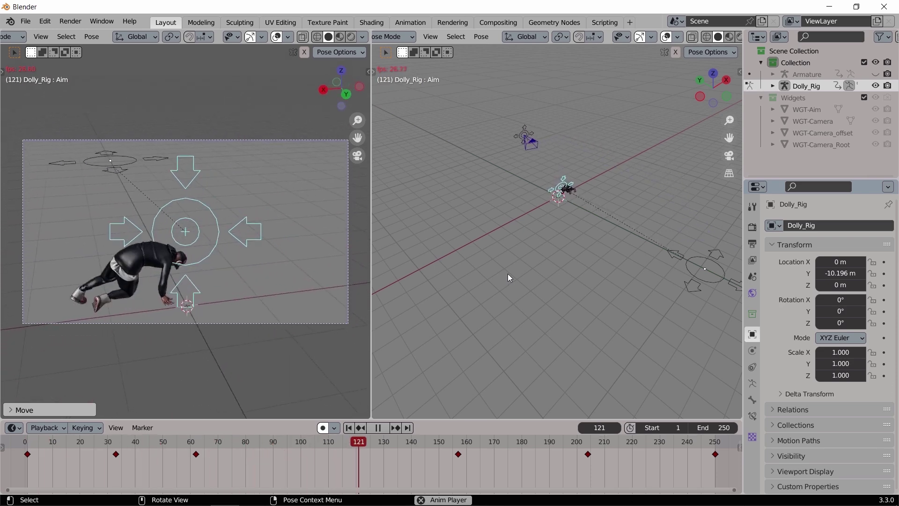
key("i")
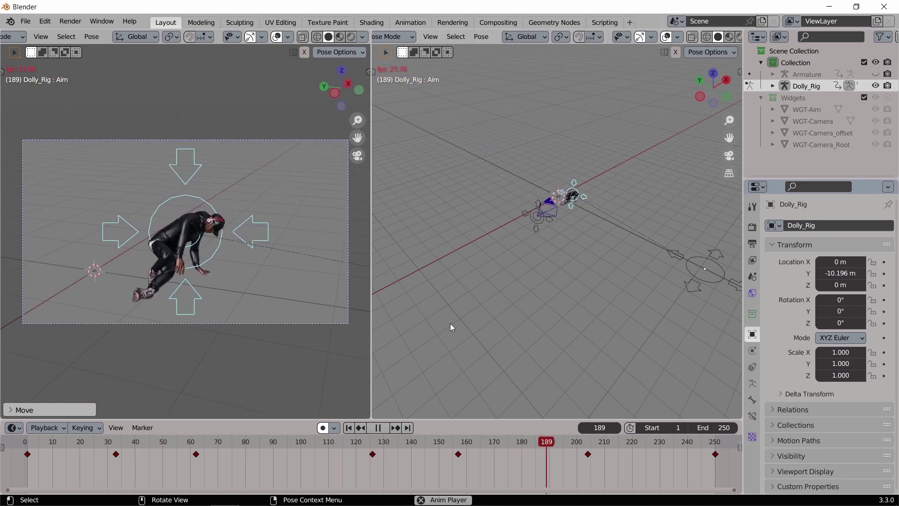
key("space")
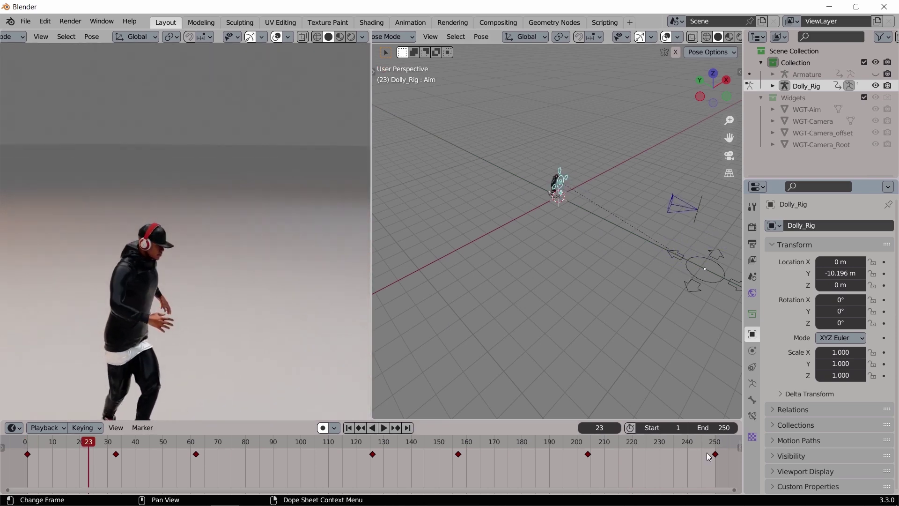